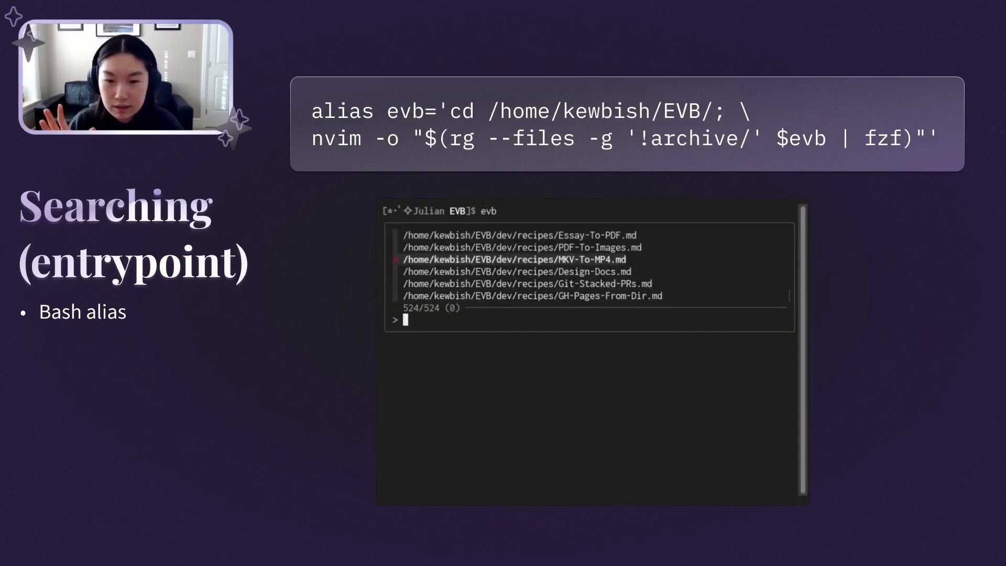
- Advance to the Searching (files) slide with the GFiles remap and caching demo
key(Right)
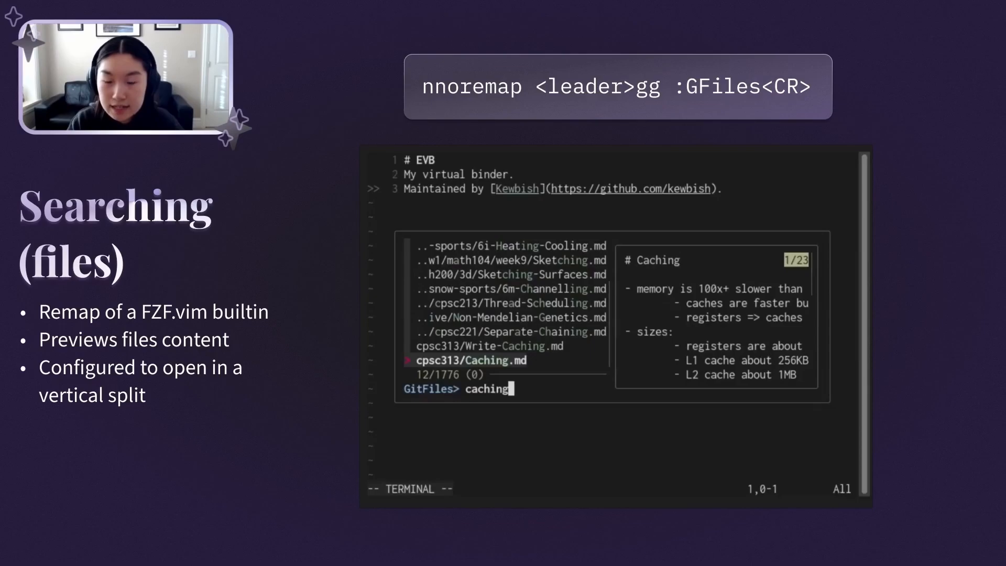
- Advance to the Searching (contents) slide with its code block and demo clip
key(Right)
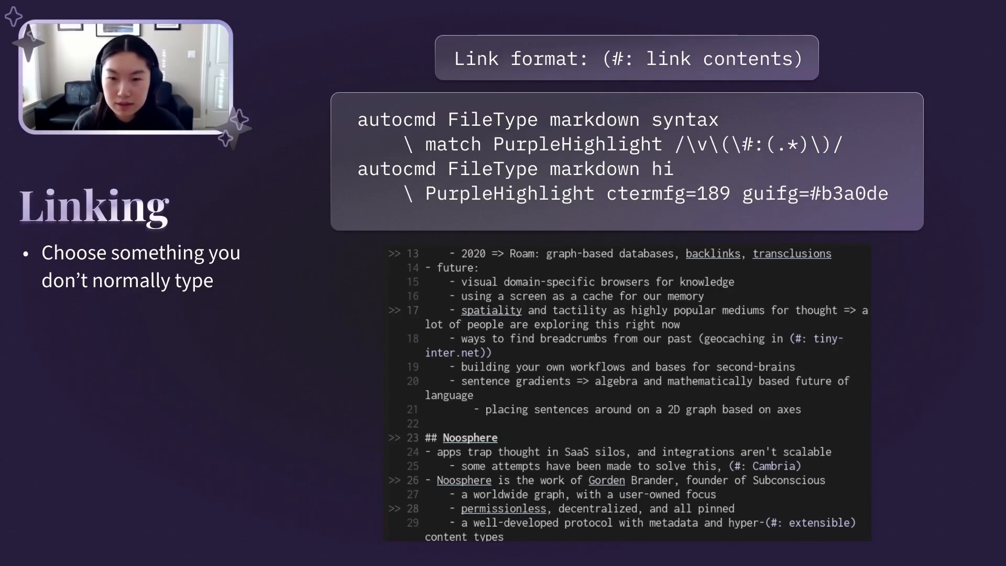
- Advance to the Creating Links slide showing the wrapped (#: some other note) link
key(Right)
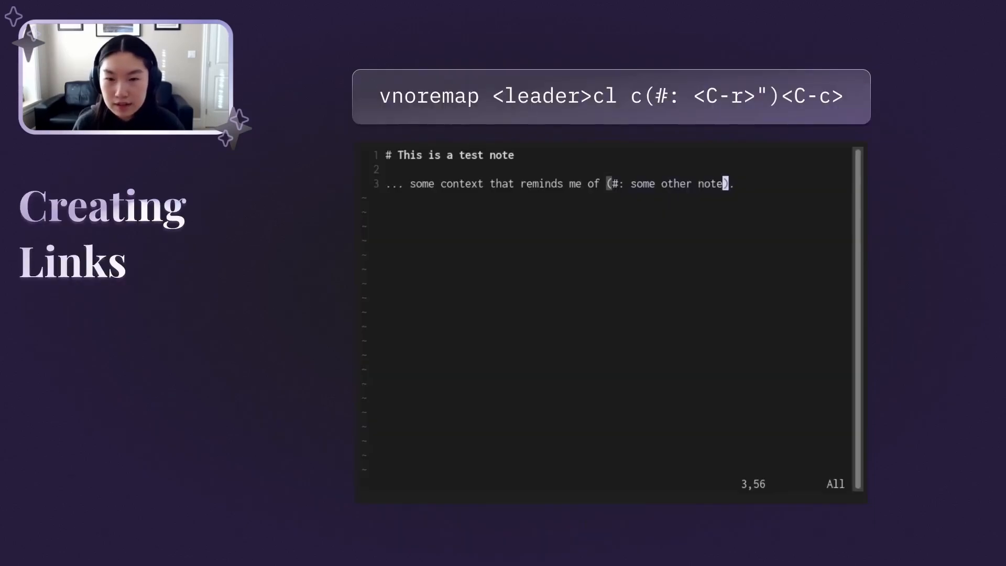